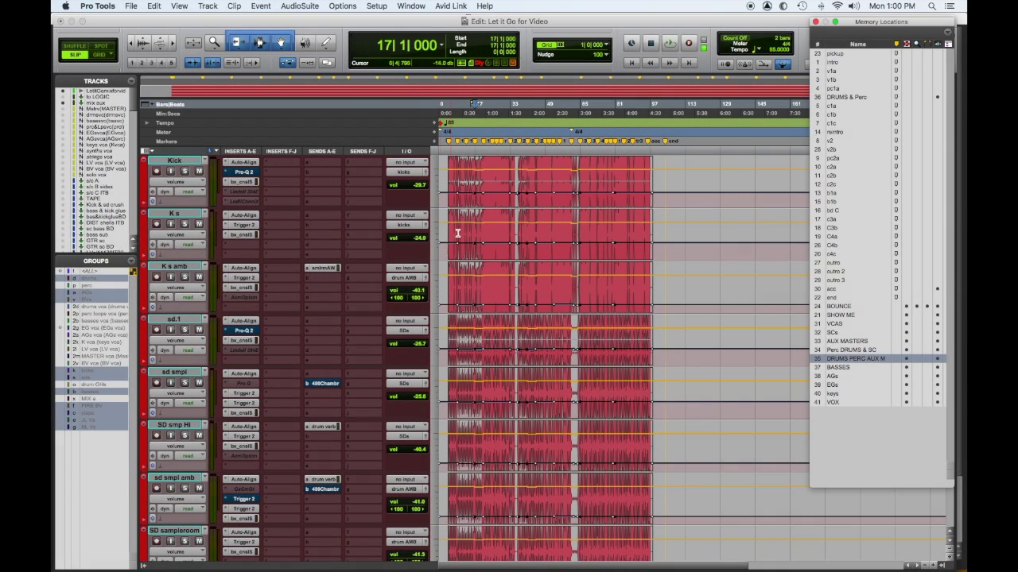
- Inspect the Kick track's Auto-Align plugin, then make its Pro-Q 2 insert inactive
left_click(244, 162)
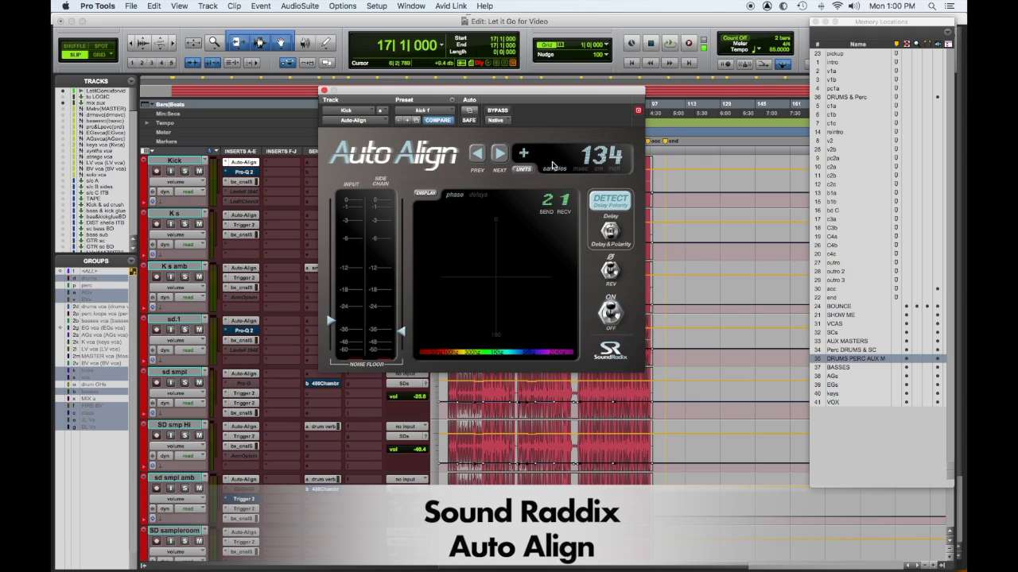
left_click(324, 91)
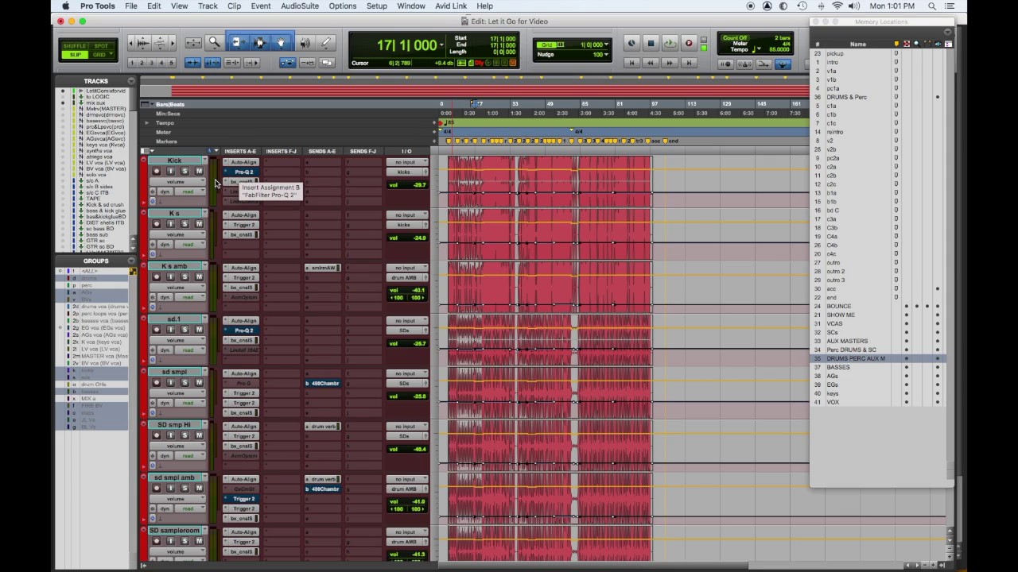
left_click(191, 182)
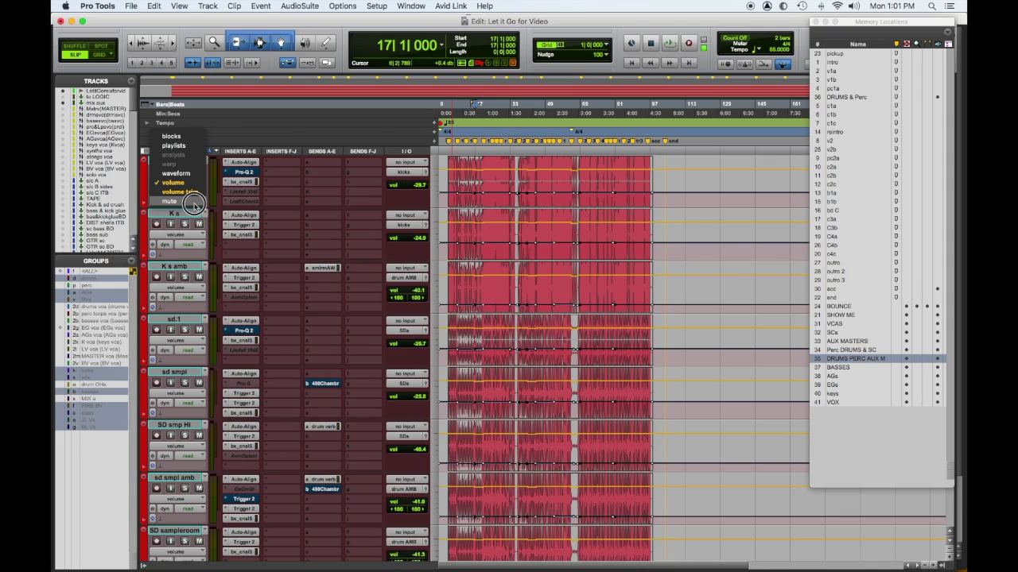
left_click(260, 186)
left_click(244, 172, "ctrl+super")
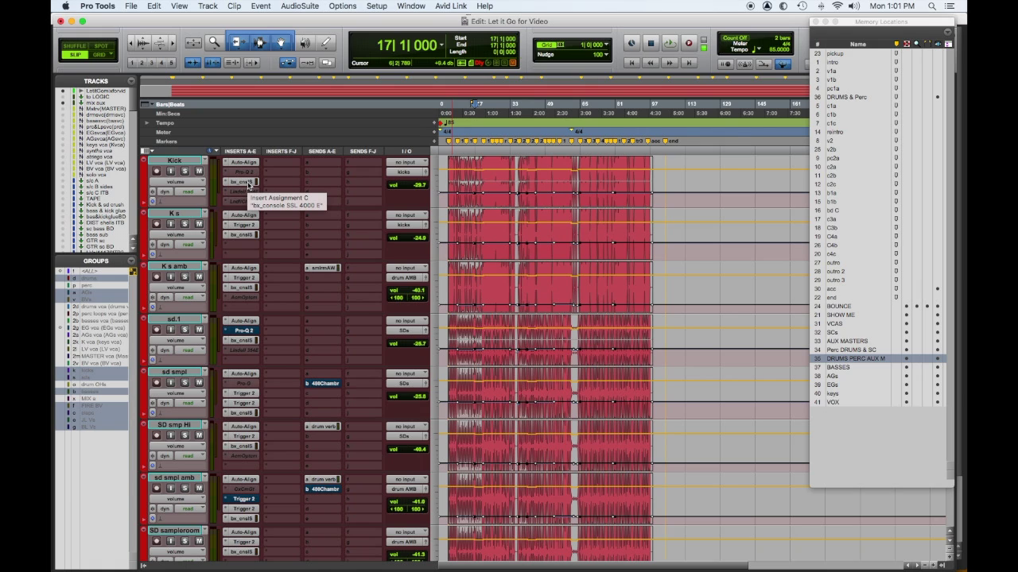
left_click(248, 185)
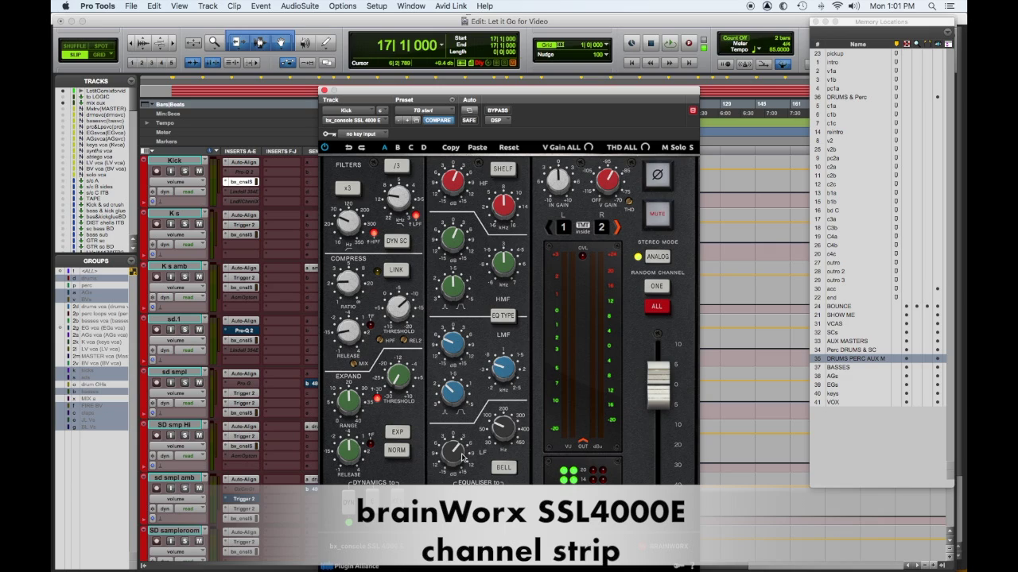
left_click(324, 89)
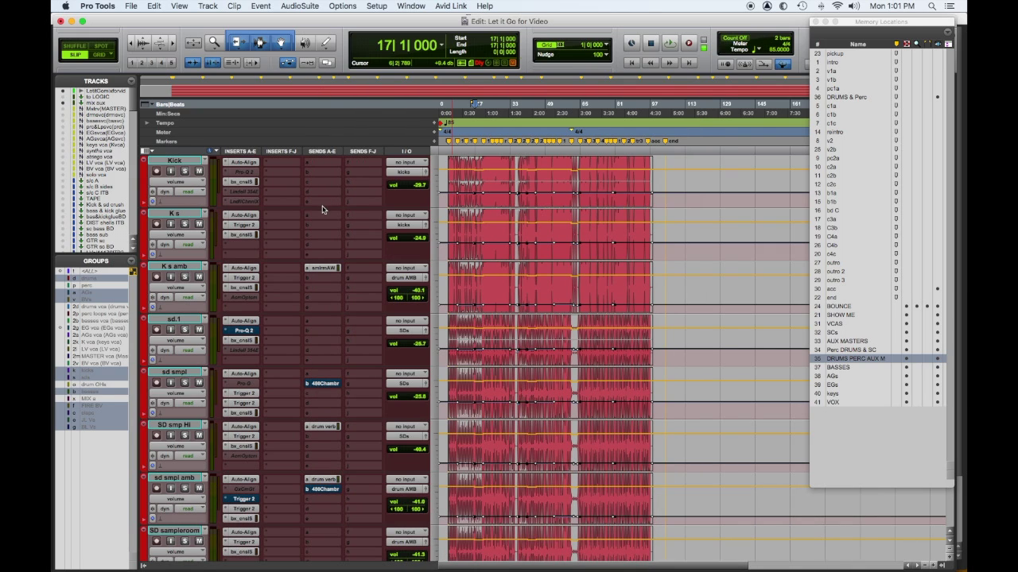
left_click(247, 229)
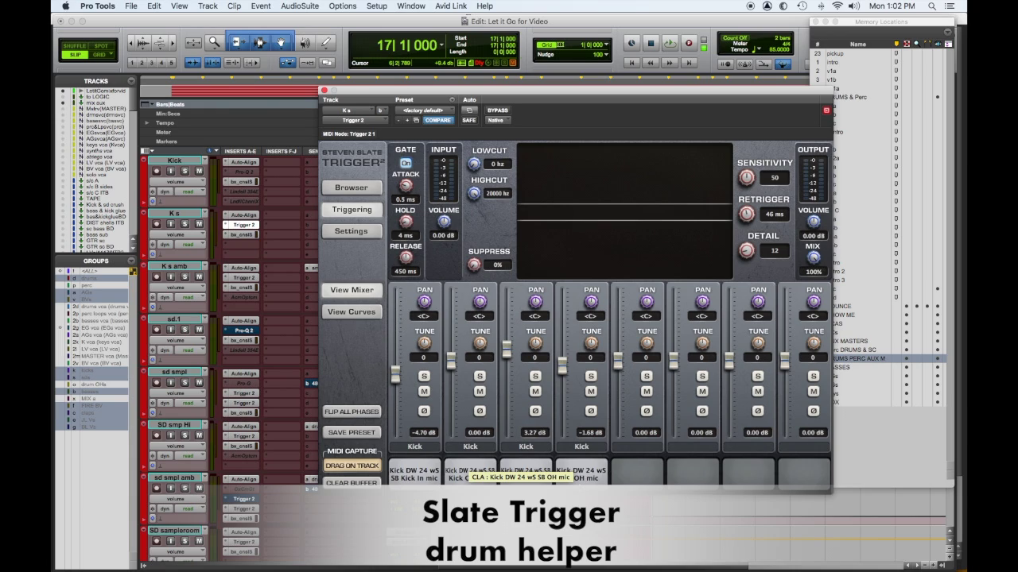
left_click(324, 91)
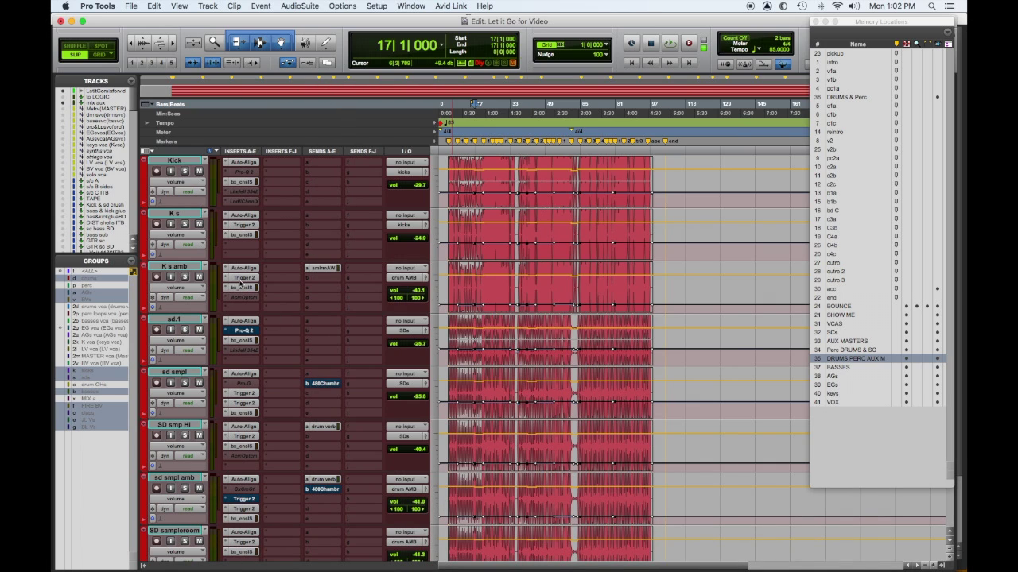
left_click(243, 278)
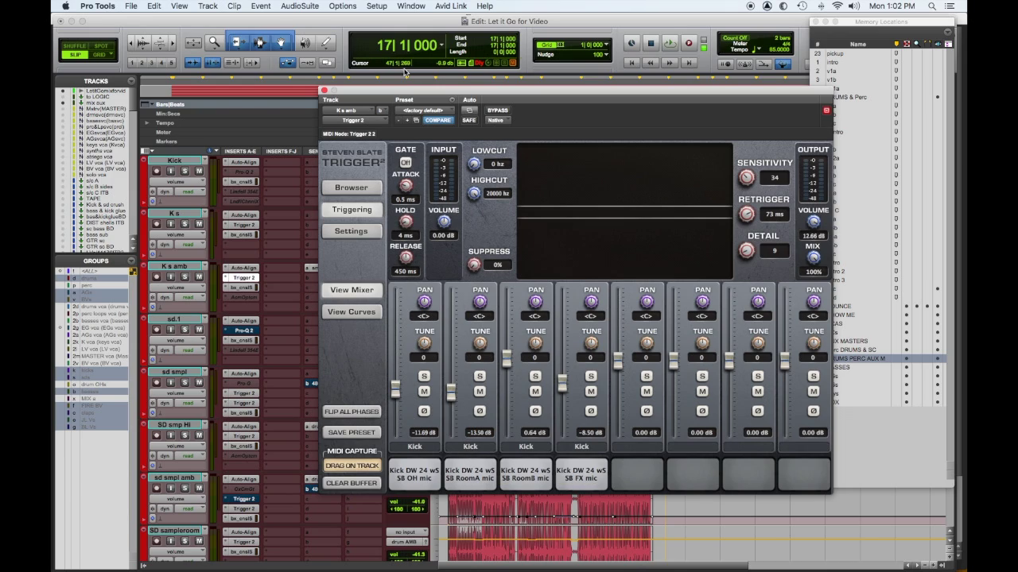
left_click(323, 91)
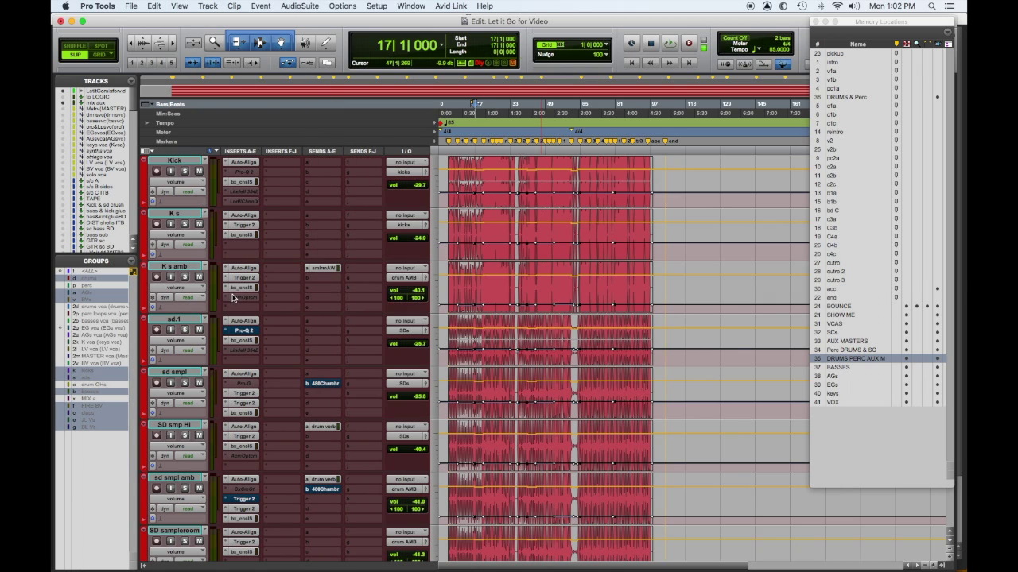
left_click(243, 225)
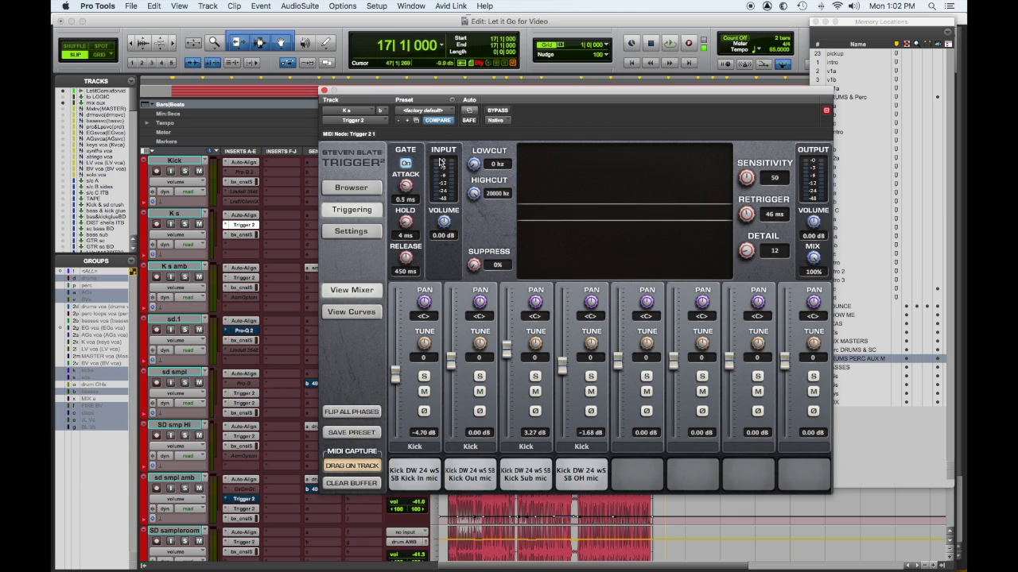
left_click(323, 91)
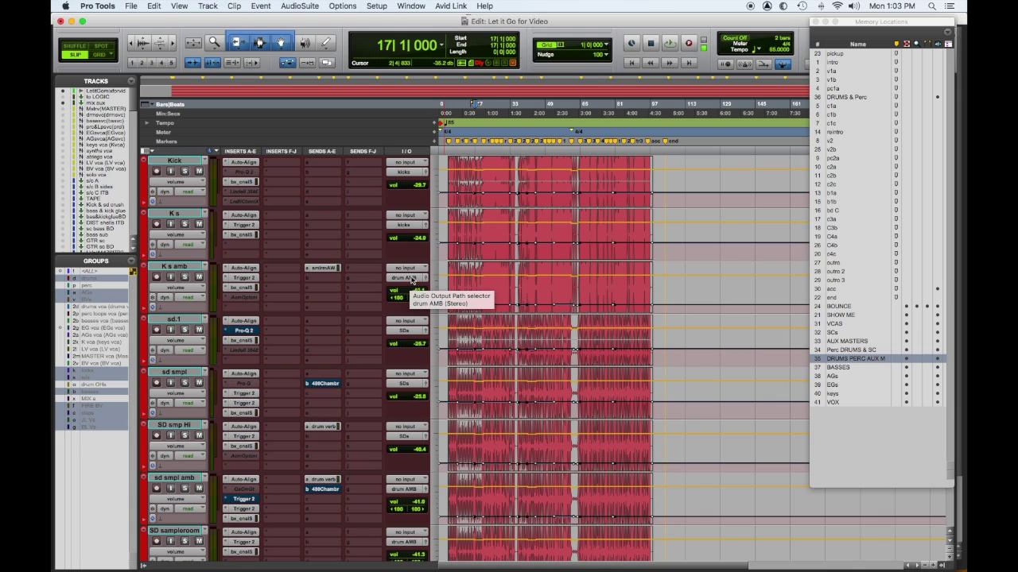
scroll(412, 282, "down", 1)
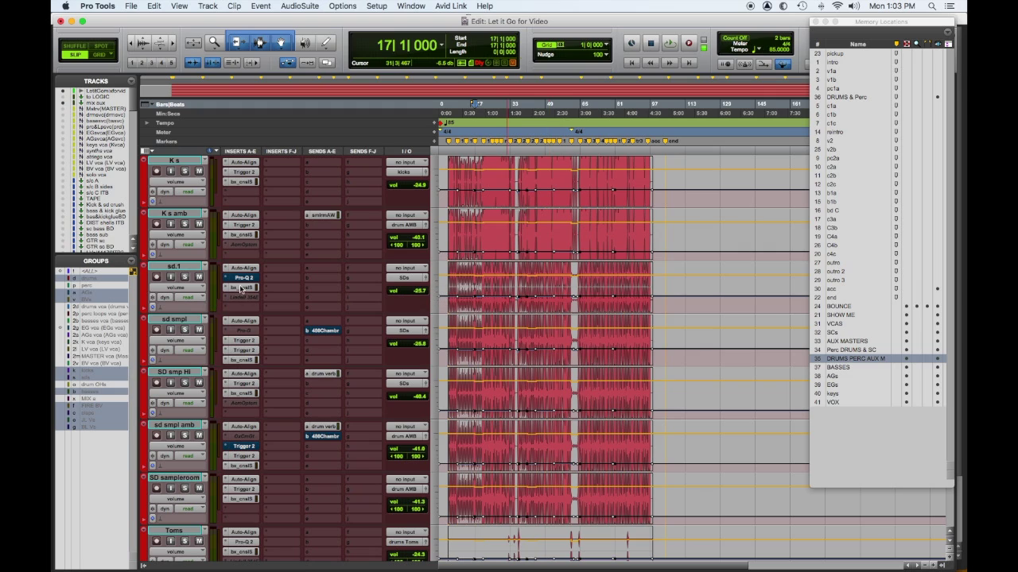
left_click(245, 350)
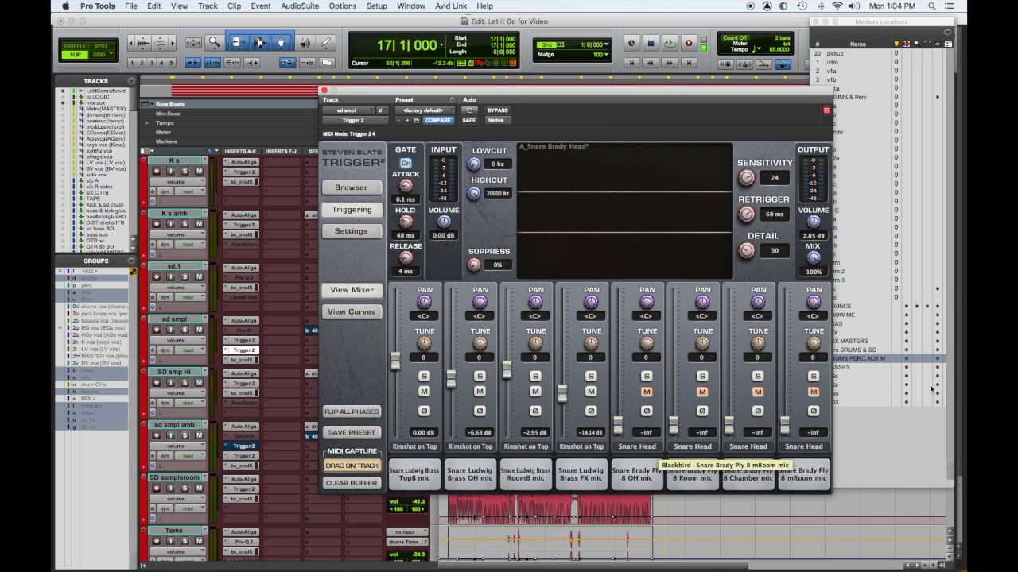
left_click(323, 90)
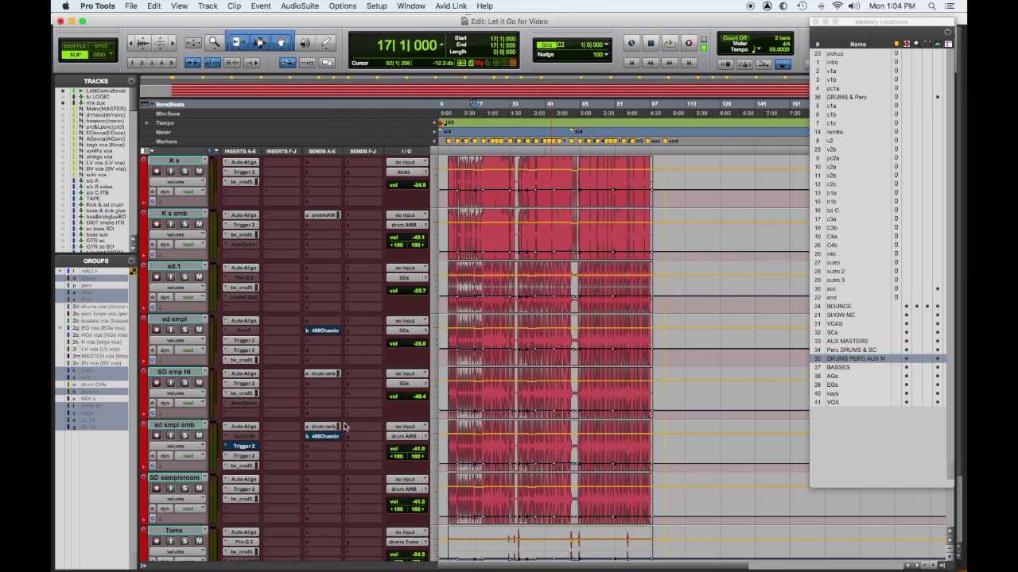
left_click(246, 383)
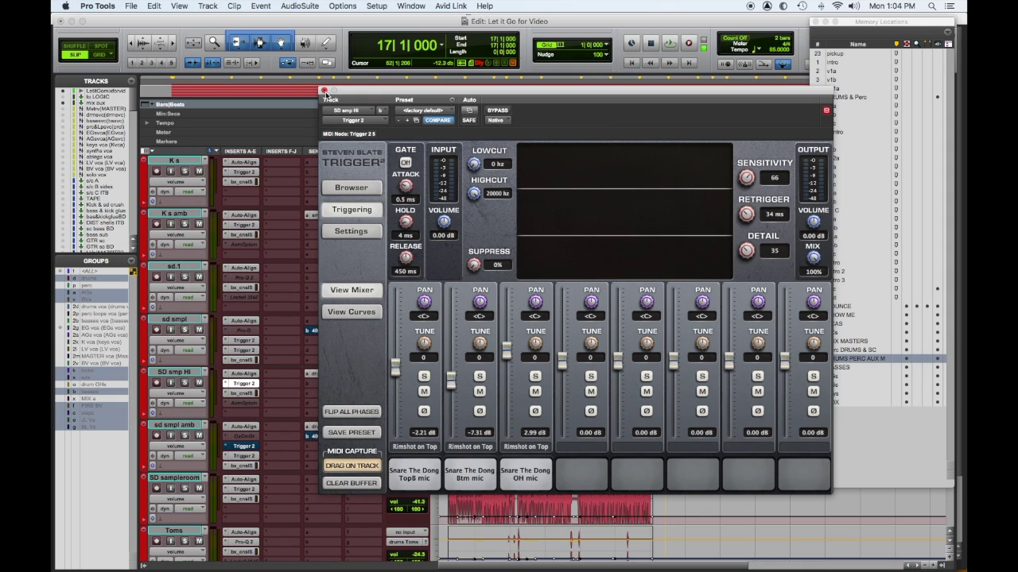
left_click(324, 92)
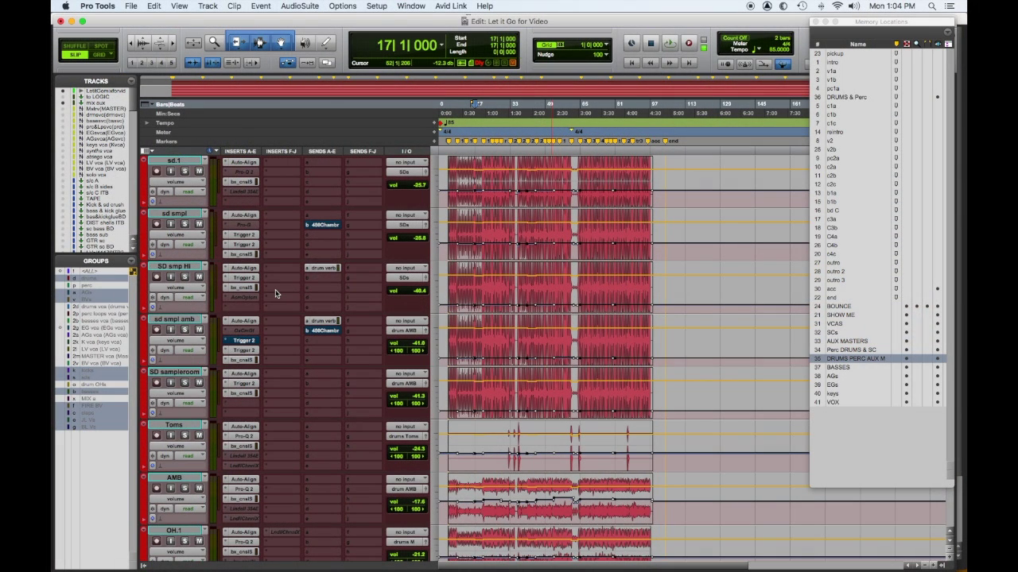
left_click(244, 350)
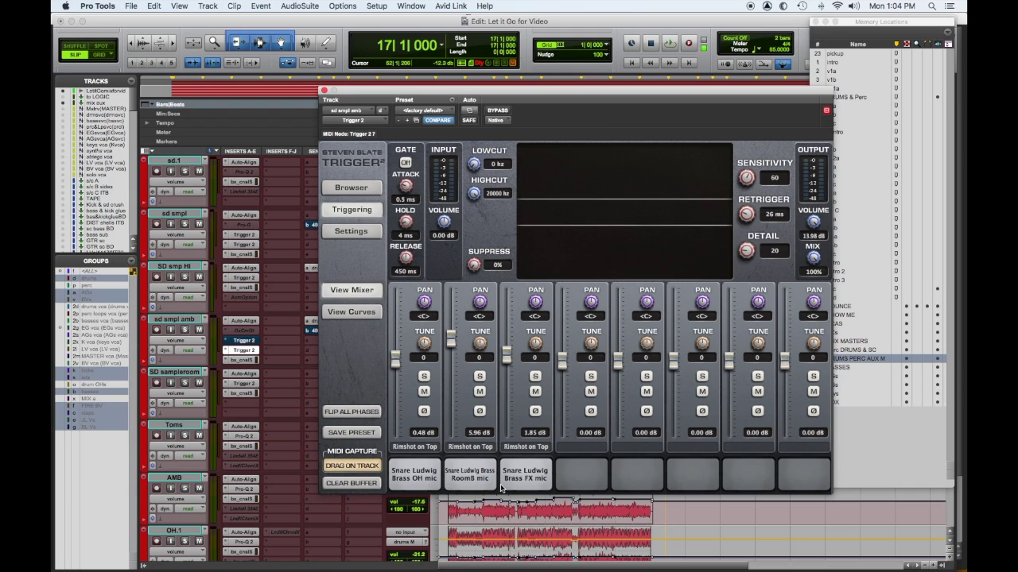
left_click(325, 92)
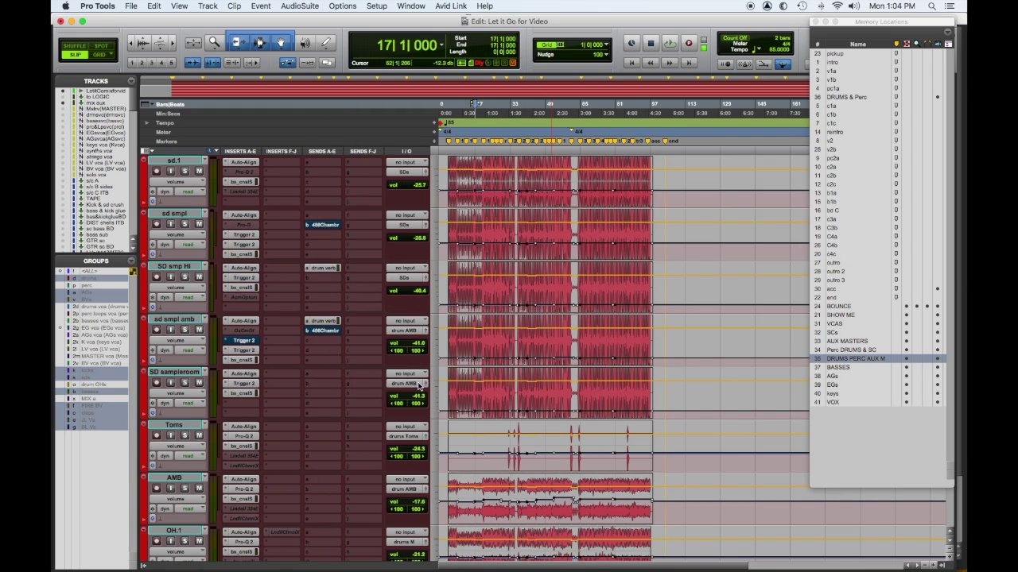
scroll(332, 395, "down", 3)
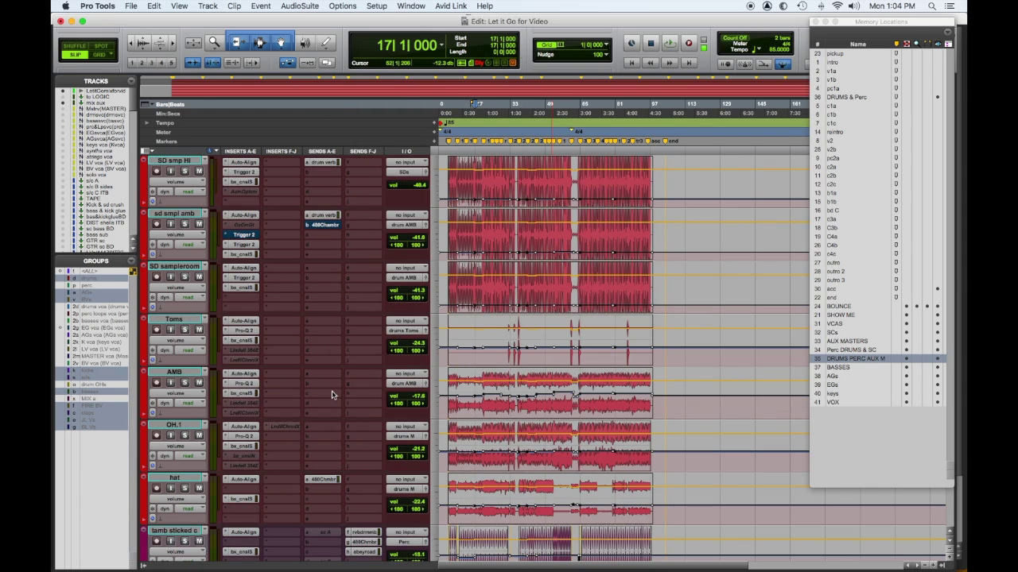
- Recall the c1a memory location at bar 21 and return focus to the session tracks
scroll(332, 395, "down", 1)
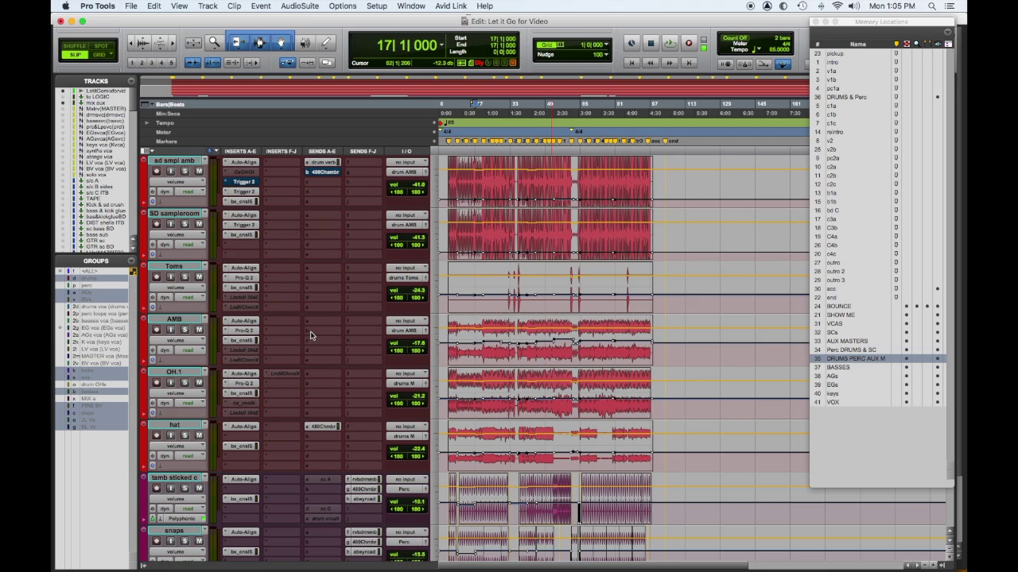
scroll(311, 335, "down", 2)
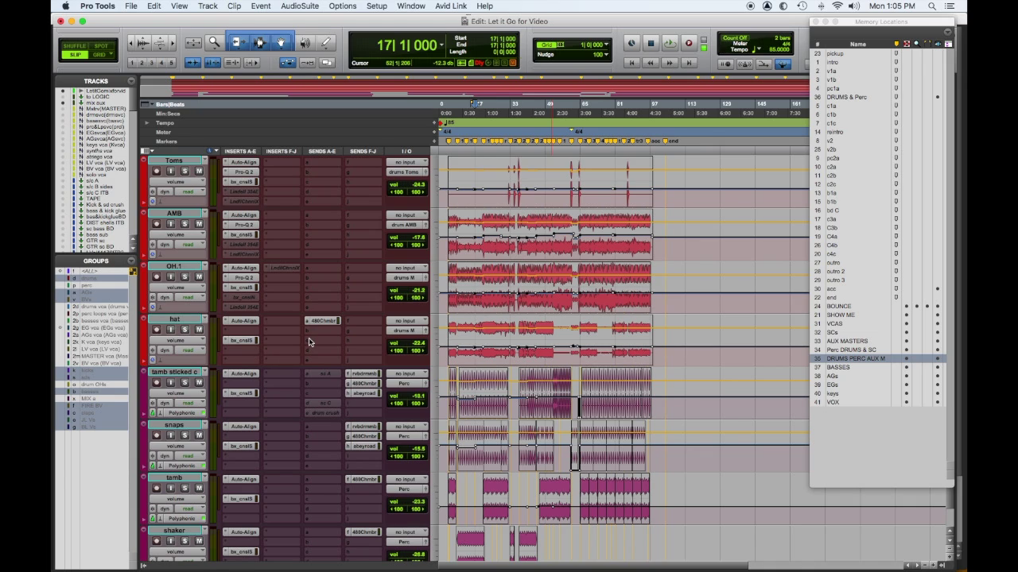
scroll(310, 342, "down", 1)
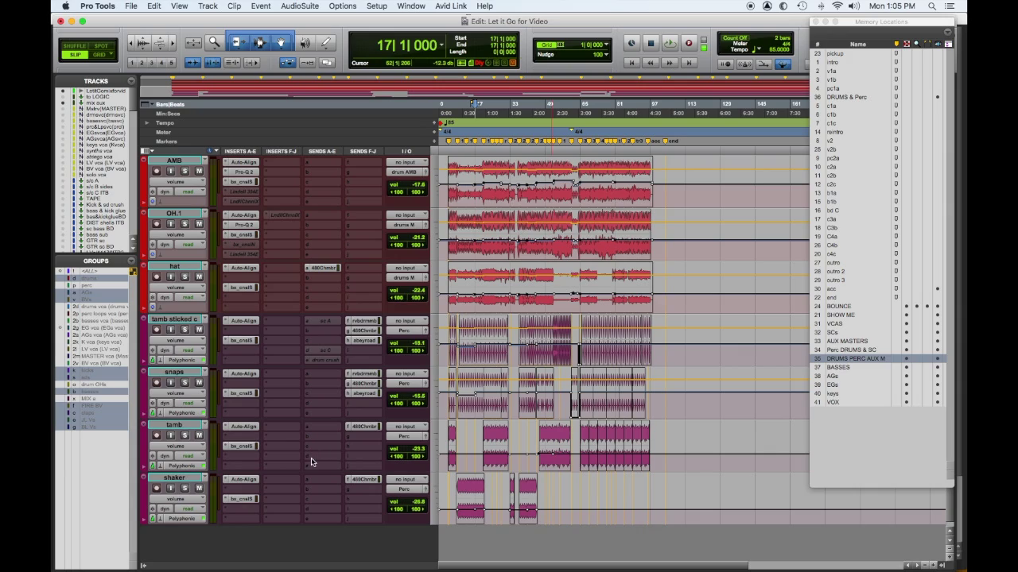
scroll(181, 483, "up", 10)
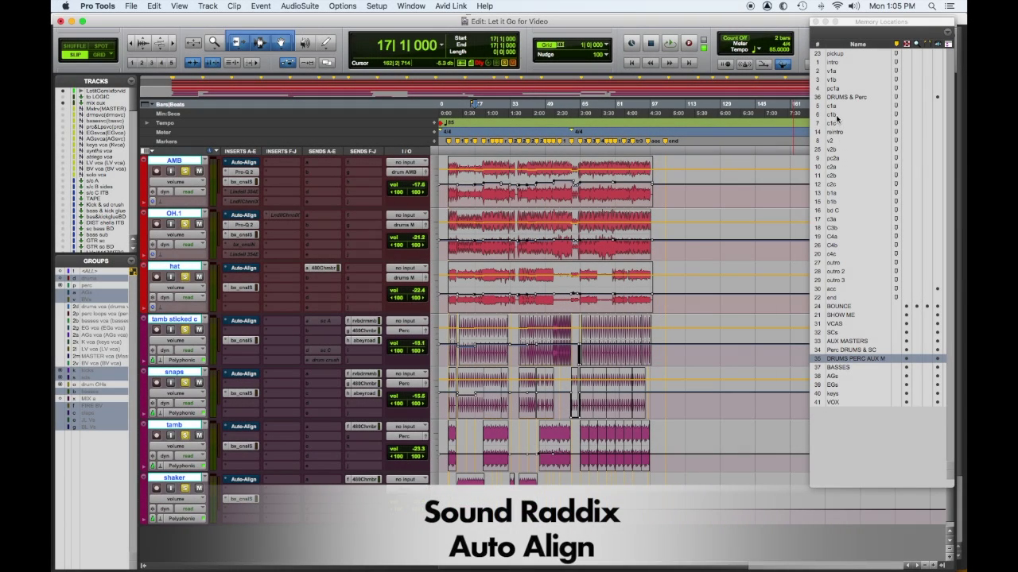
left_click(833, 105)
left_click(252, 162)
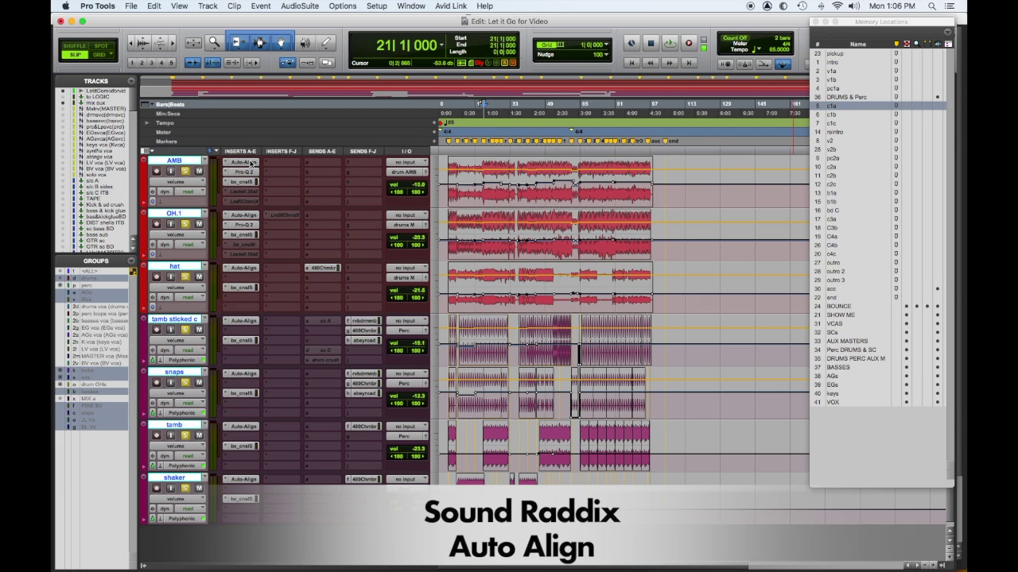
scroll(332, 249, "up", 5)
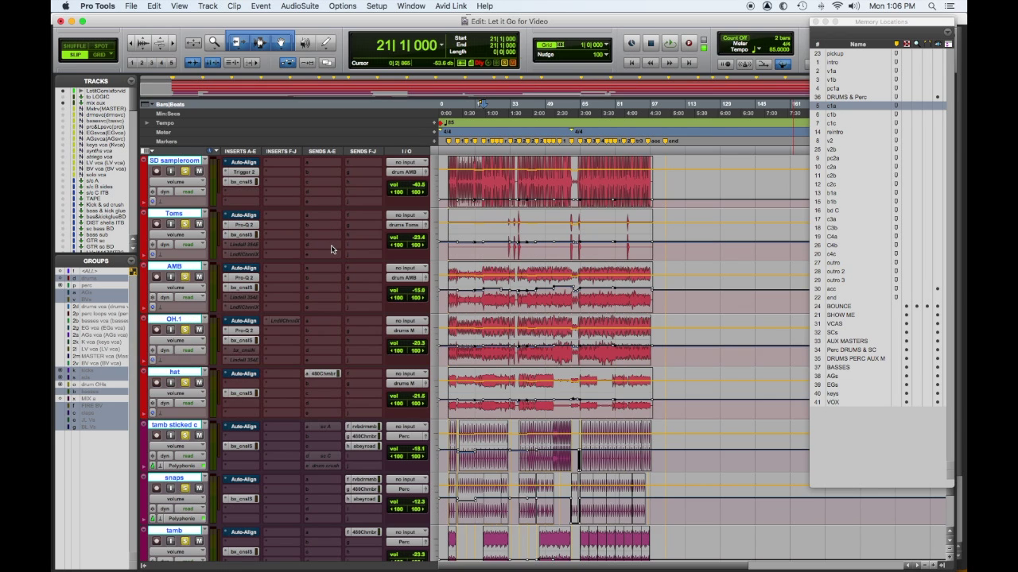
scroll(332, 249, "up", 6)
- Play the drums and bypass Auto-Align on the kick and snare tracks
key("space")
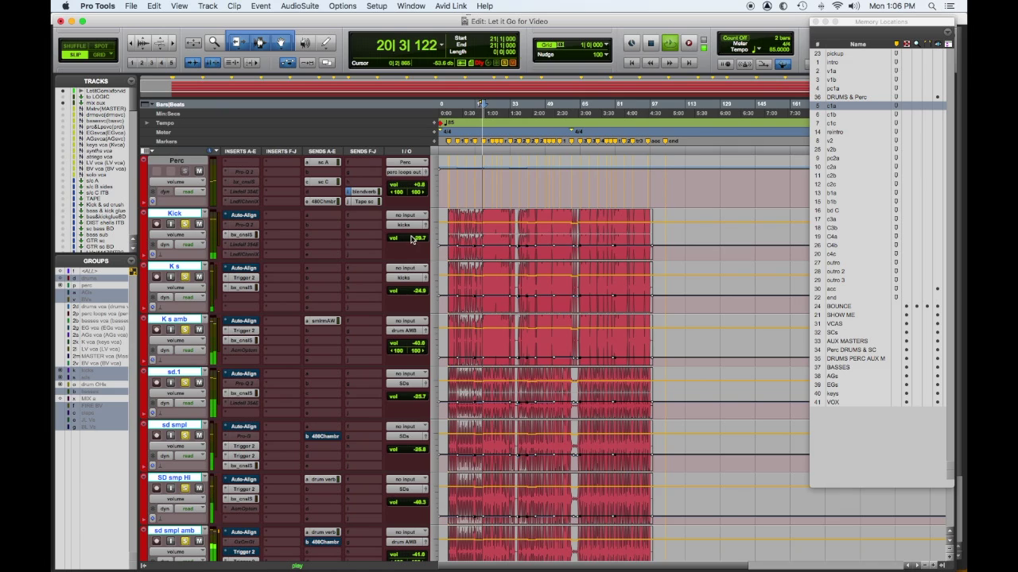
left_click(248, 216, "alt+super")
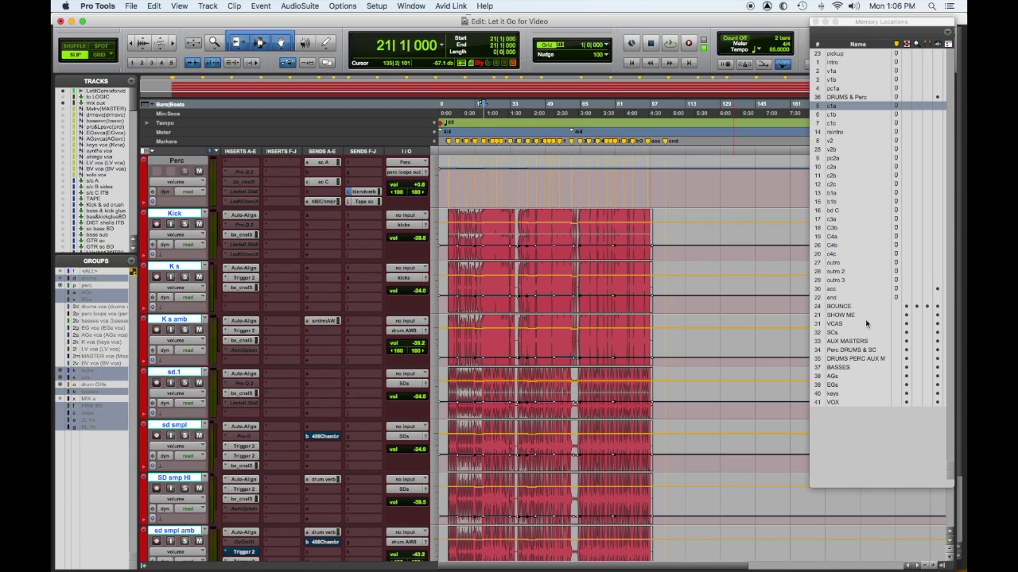
scroll(489, 334, "down", 10)
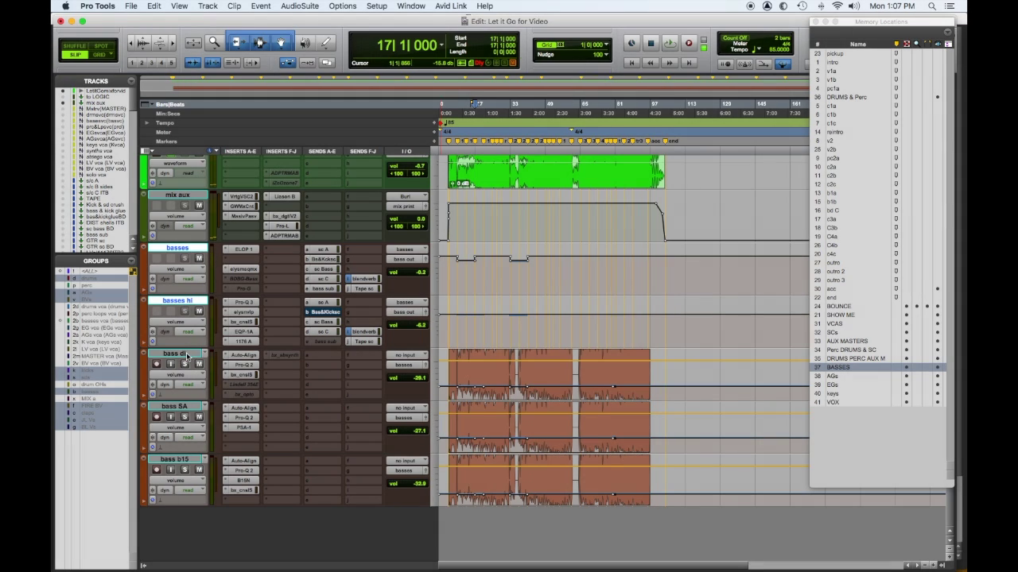
- Set bass di, bass SA and bass b15 to Large height and open bass di's Auto Align
left_click(186, 357)
left_click(187, 460, "shift")
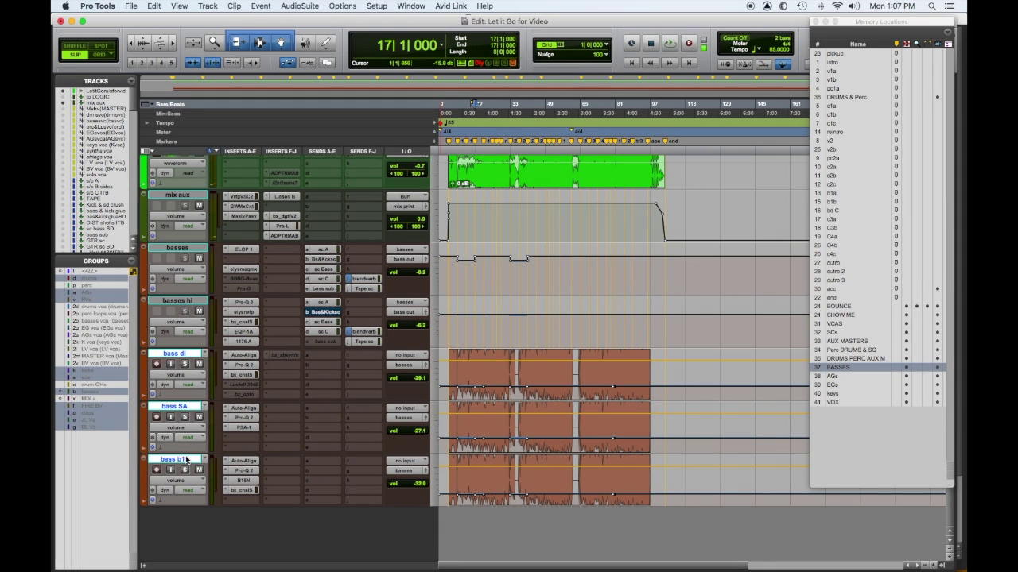
left_click(433, 374)
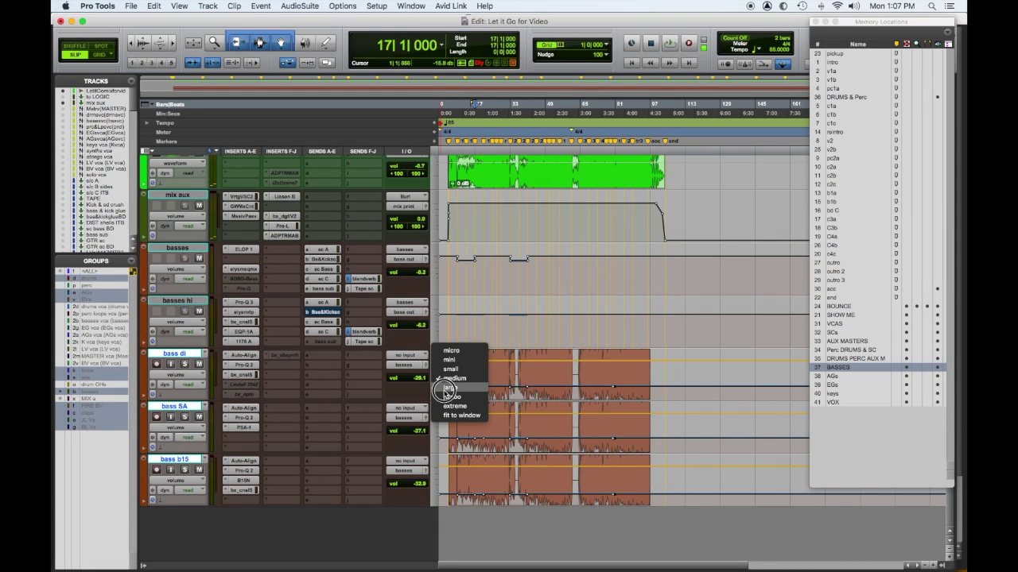
left_click(450, 387)
scroll(452, 398, "down", 4)
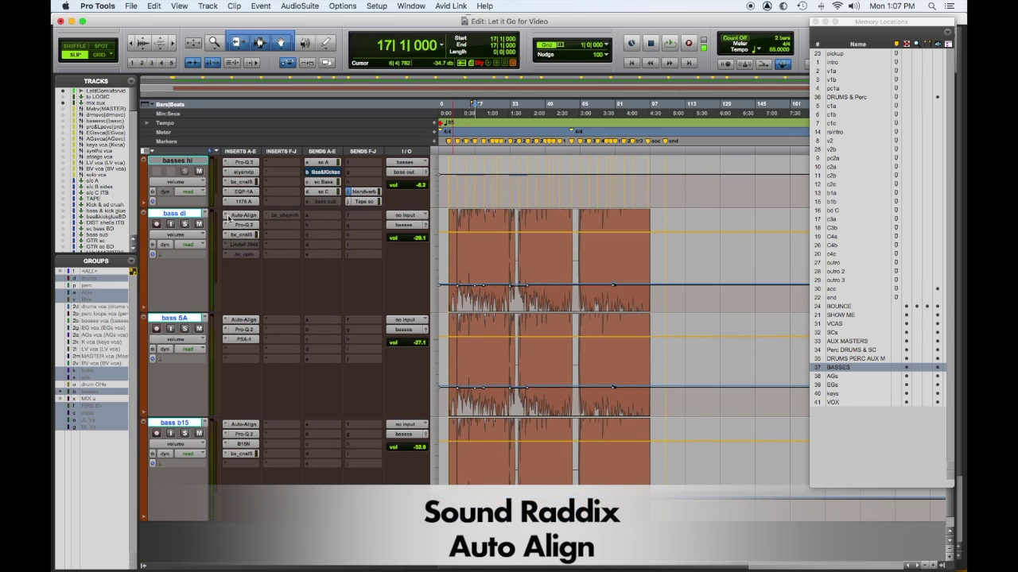
left_click(236, 216)
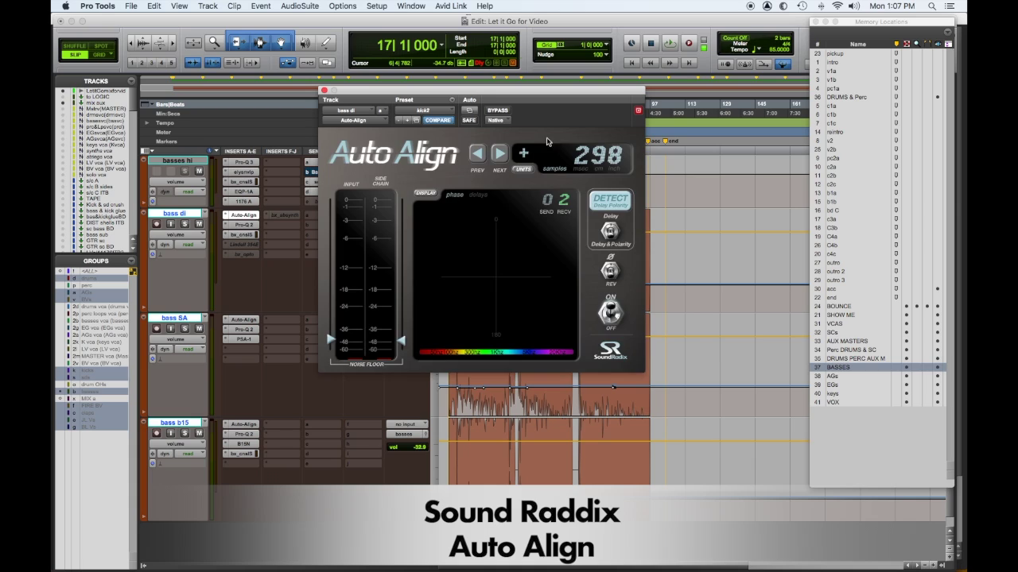
- Close Auto Align, then view bass SA's Auto-Align, Pro-Q 2 and SansAmp PSA-1 plugins
left_click(324, 90)
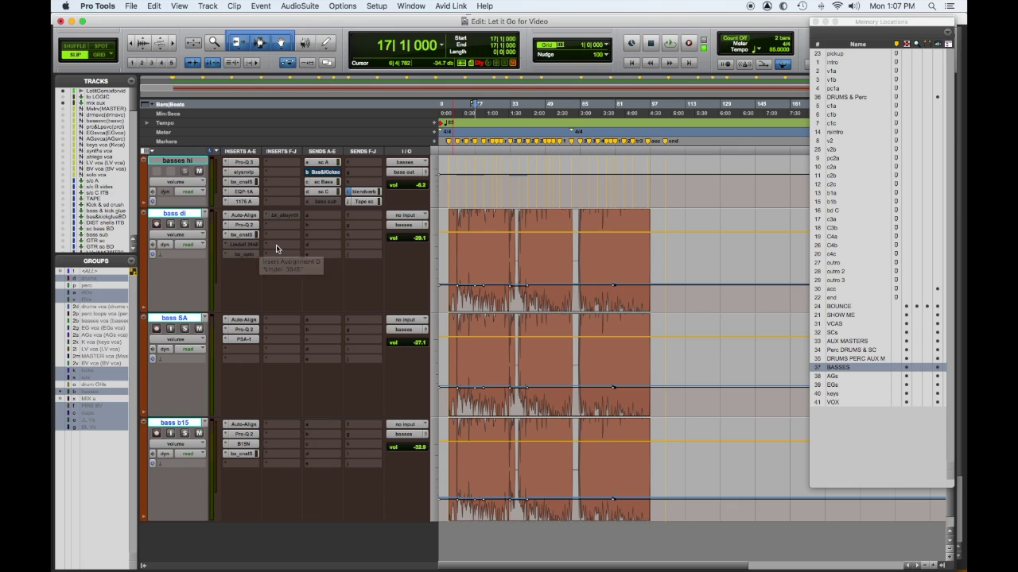
left_click(253, 320)
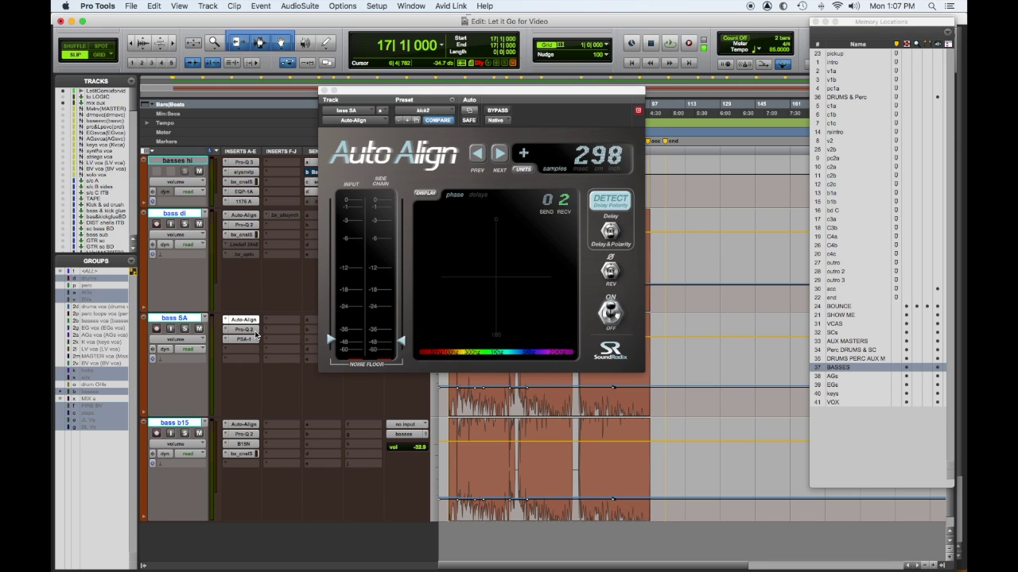
left_click(251, 330)
left_click(251, 339)
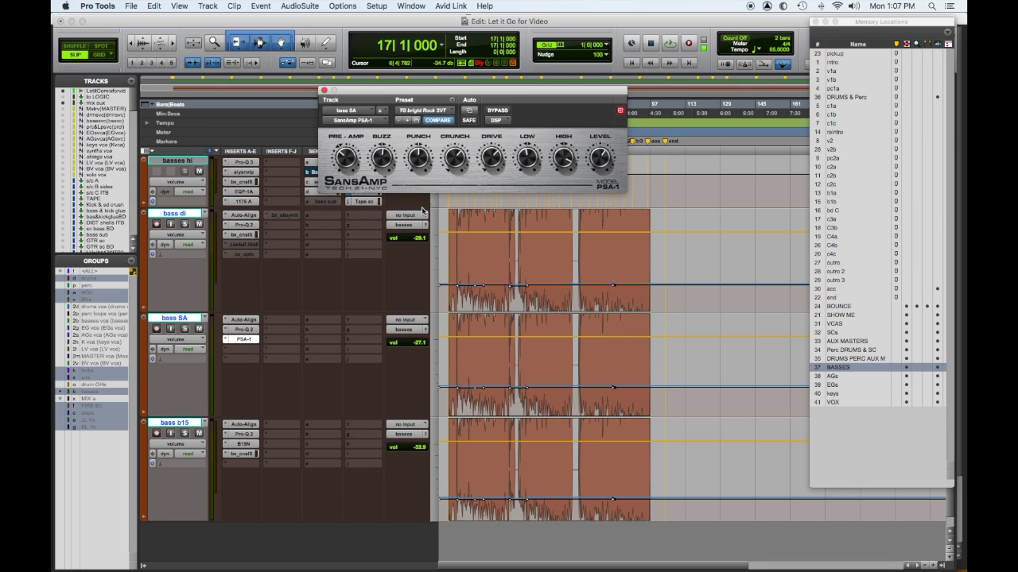
left_click_drag(510, 90, 353, 221)
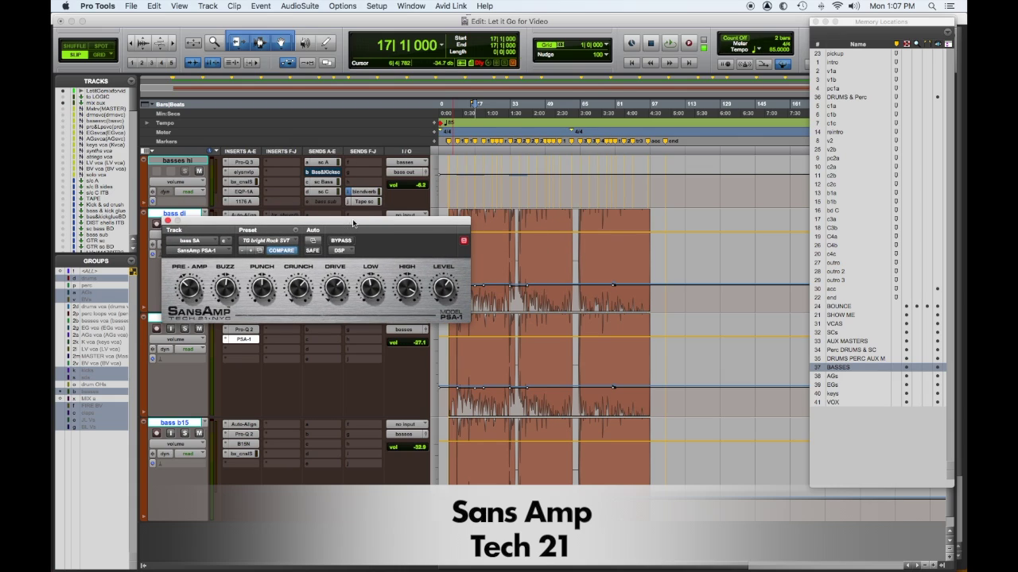
left_click(168, 222)
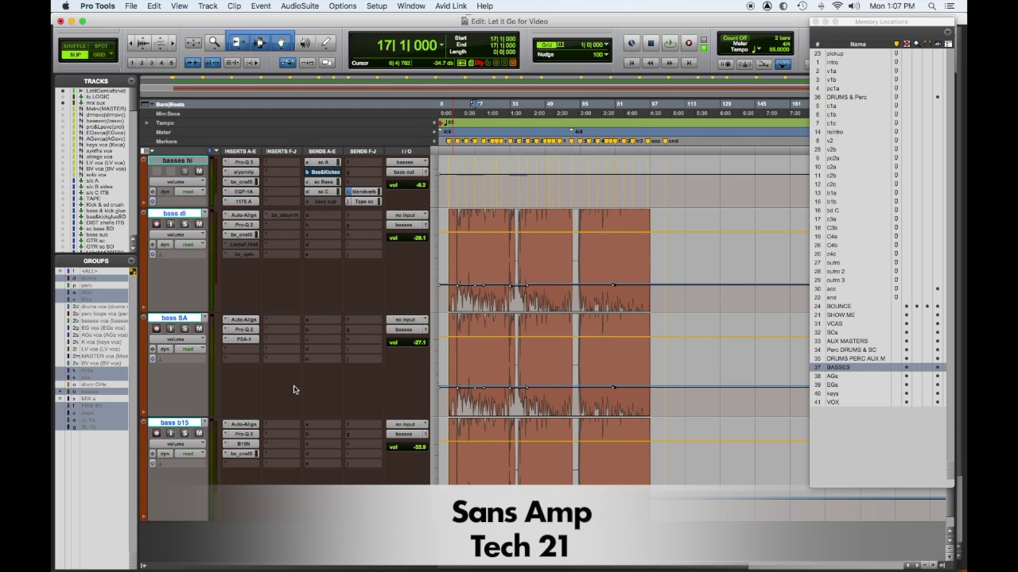
- View bass b15's Ampeg B15N plugin, close it, and solo bass di
left_click(245, 444)
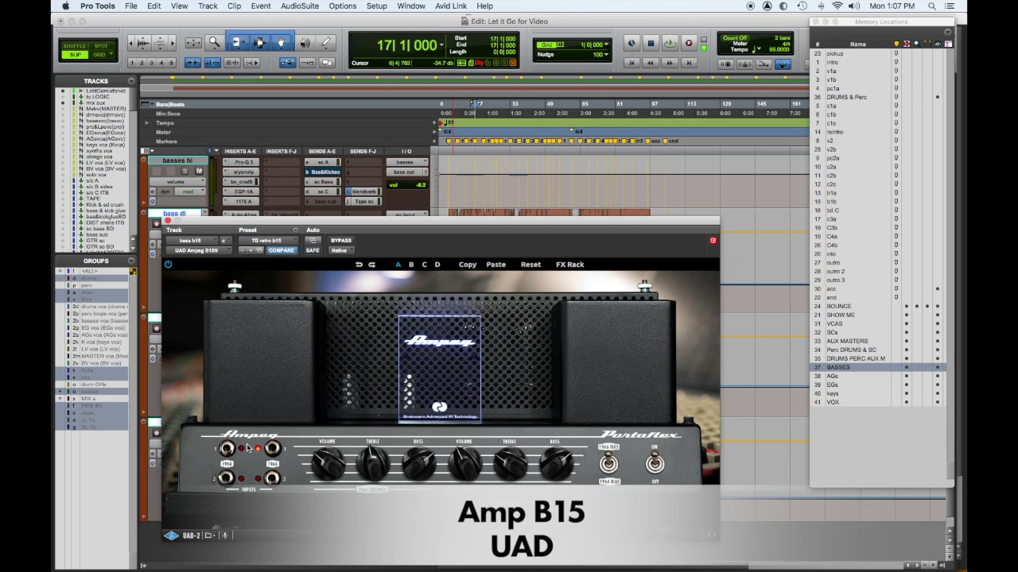
left_click(167, 222)
left_click(184, 225)
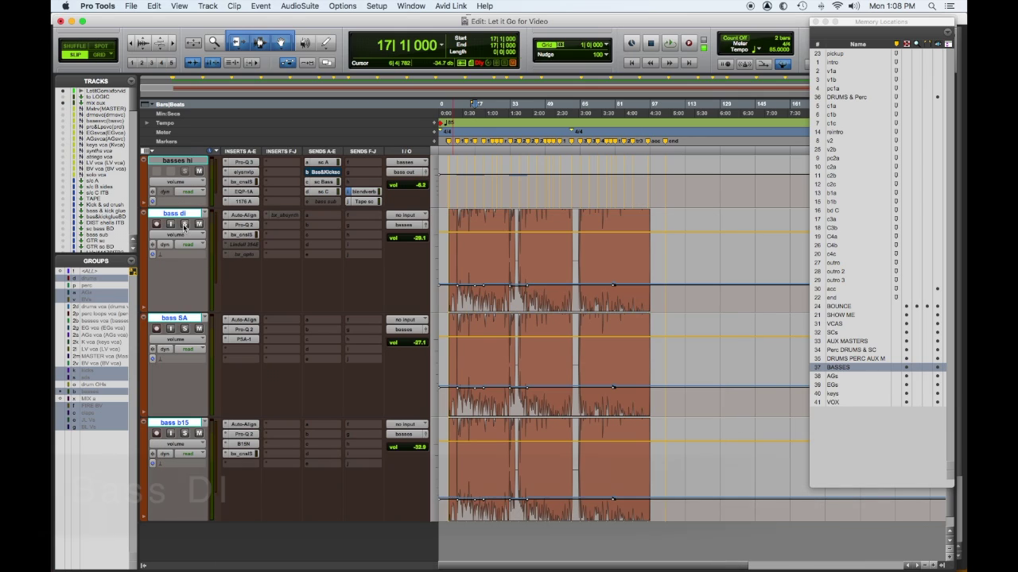
- Play the song and add bass SA and bass b15 to the soloed bass di
key("space")
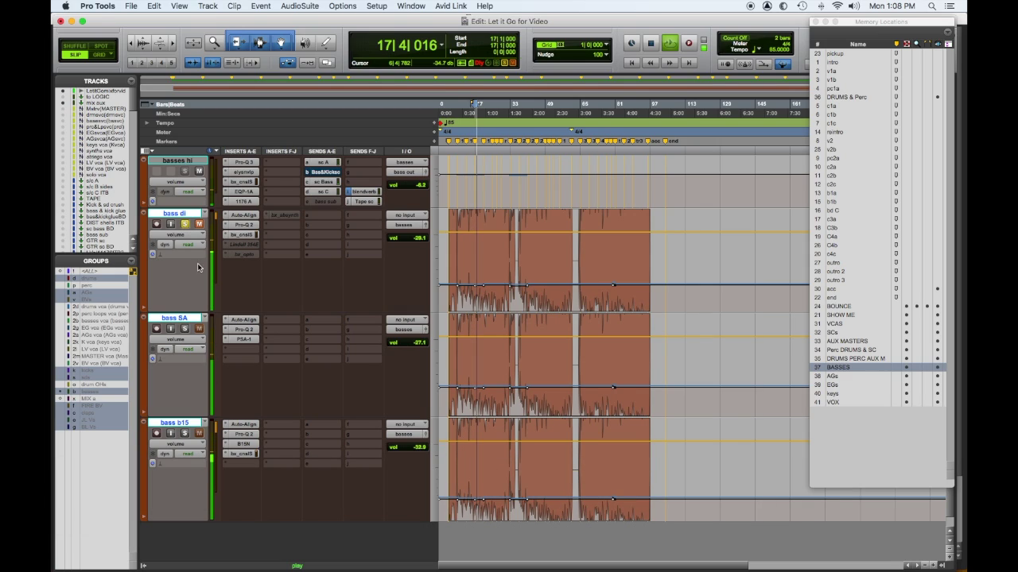
left_click(185, 328)
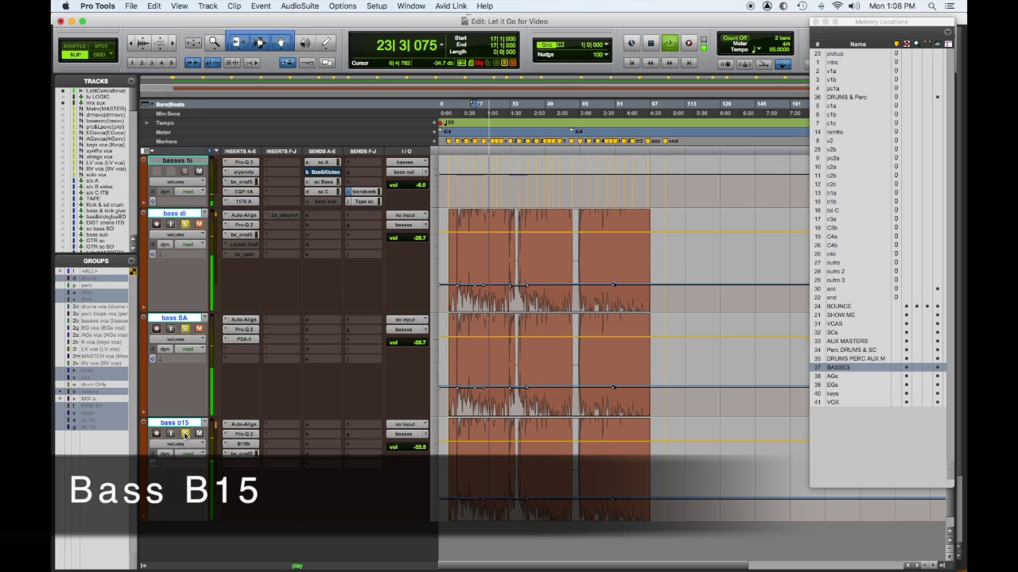
left_click(198, 329)
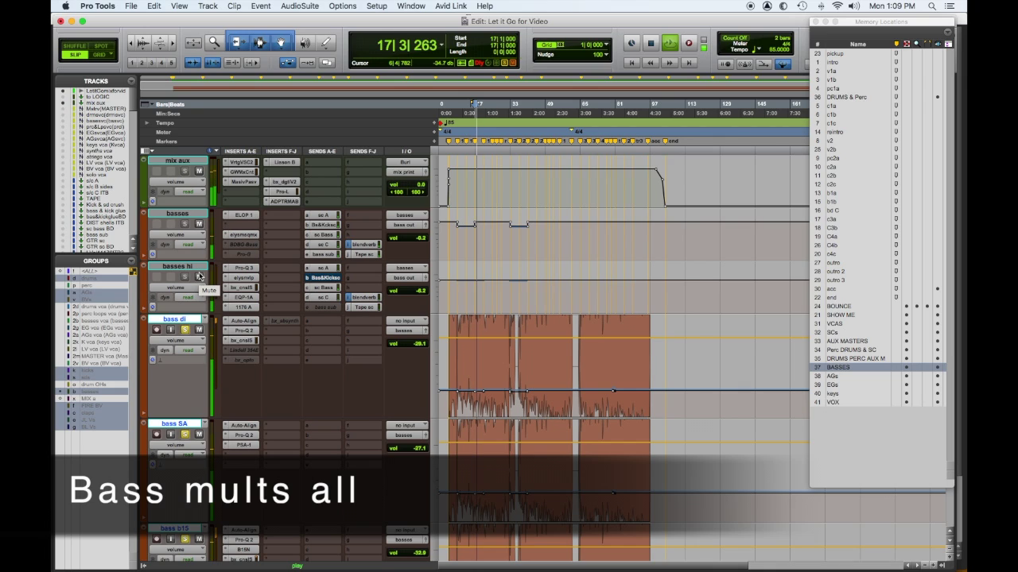
- Mute basses hi, then toggle the basses track's mute on and off again
left_click(199, 276)
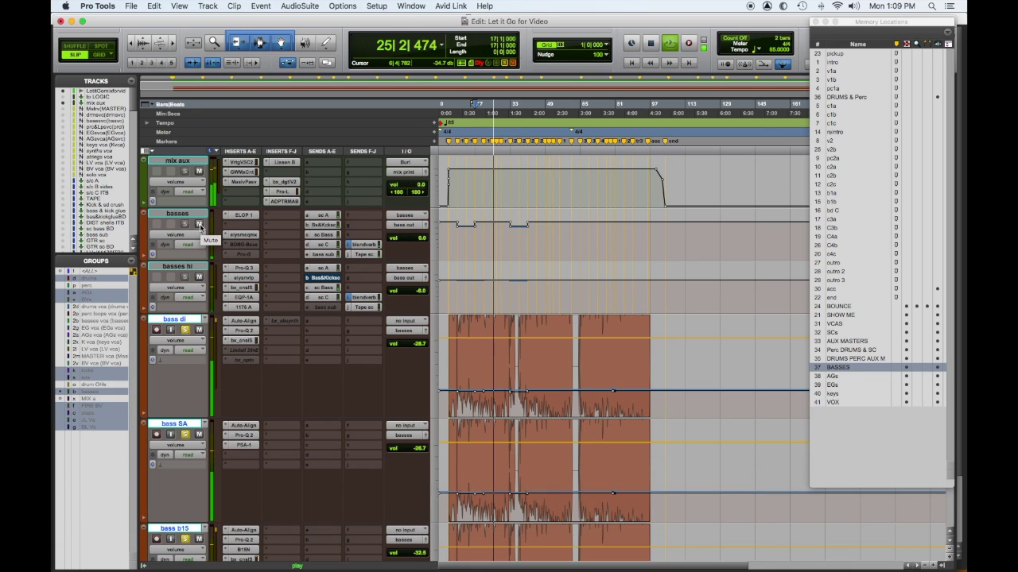
left_click(199, 225)
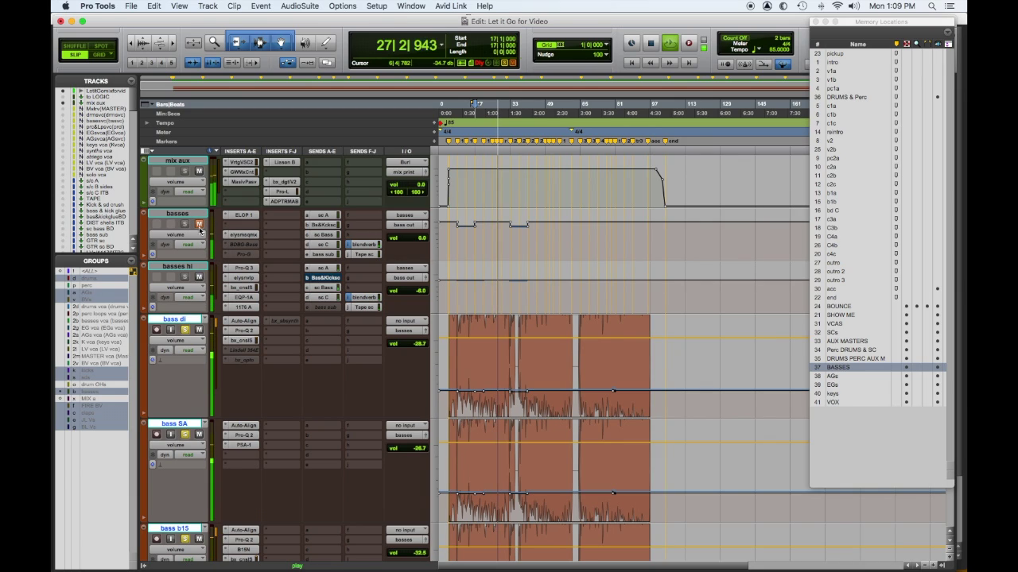
left_click(199, 224)
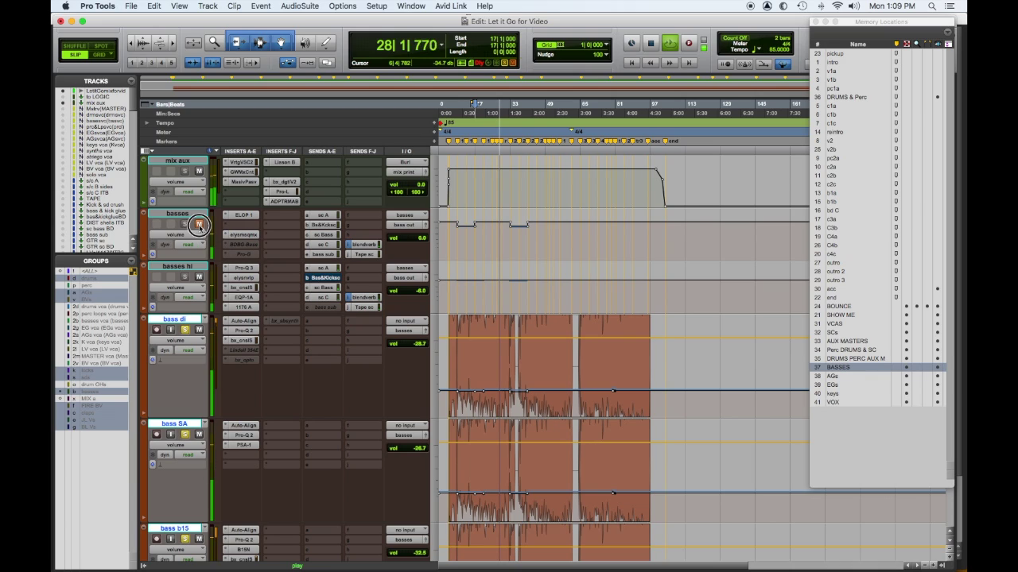